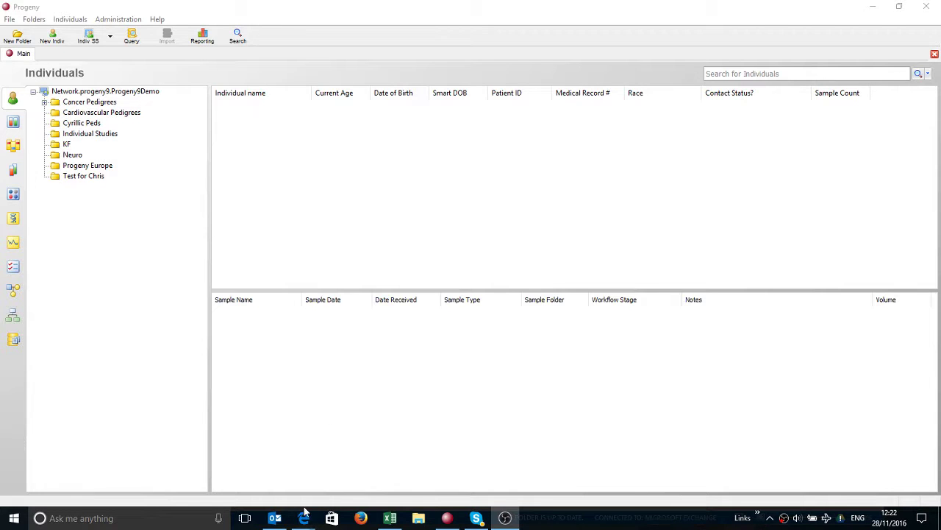
Bring up the Google results for 'file of australian territories' and scroll down to the Excel download page
{"action": "mouse_move", "coordinate": [301, 519]}
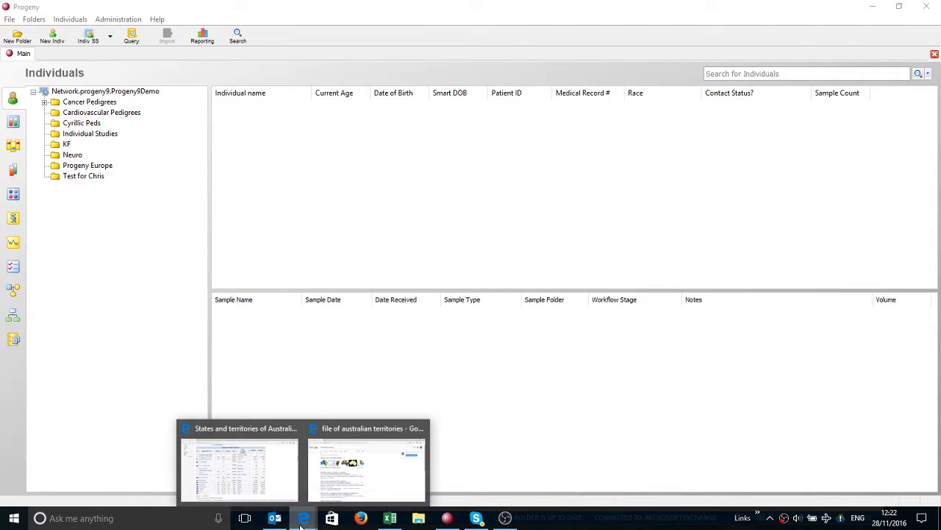
{"action": "left_click", "coordinate": [354, 459]}
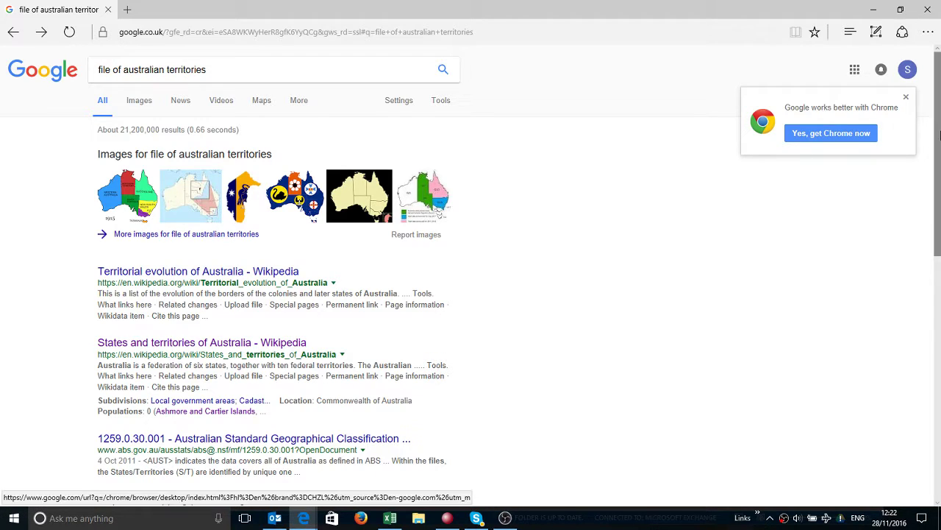
{"action": "left_click_drag", "start_coordinate": [937, 105], "coordinate": [919, 203]}
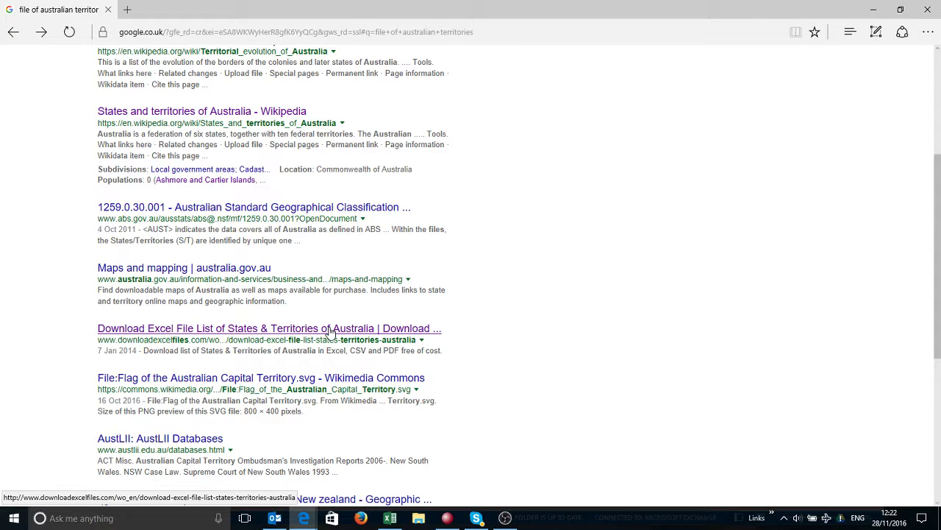
In the downloaded spreadsheet, delete the Rank column and the Population and % columns
{"action": "left_click", "coordinate": [392, 520]}
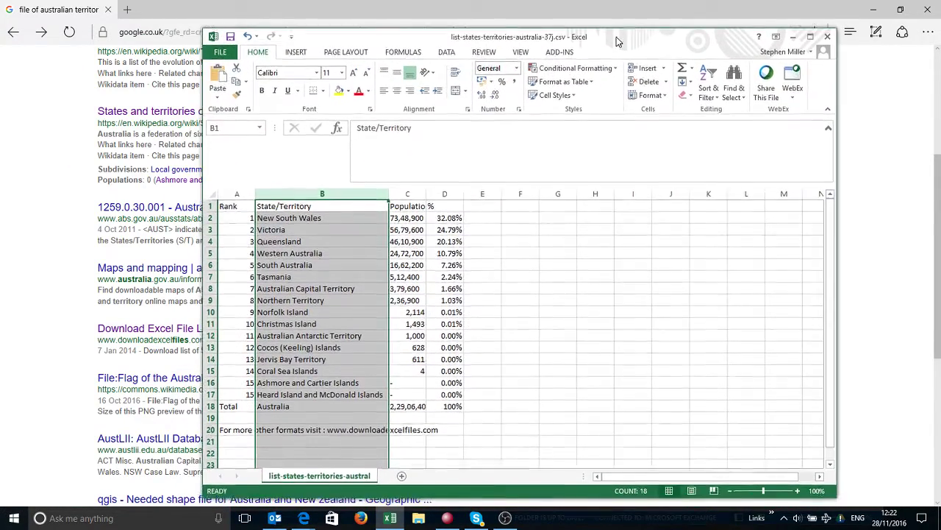
{"action": "left_click_drag", "start_coordinate": [617, 36], "coordinate": [618, 27]}
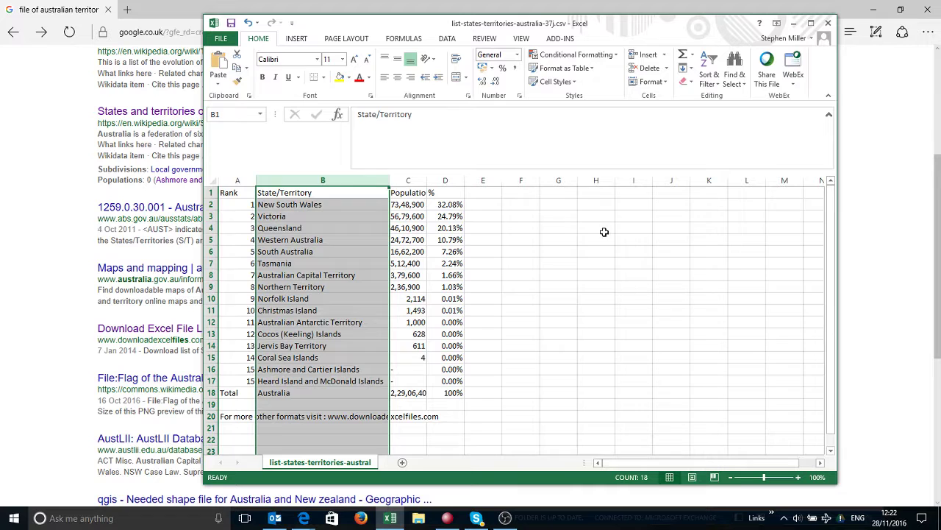
{"action": "left_click", "coordinate": [246, 179]}
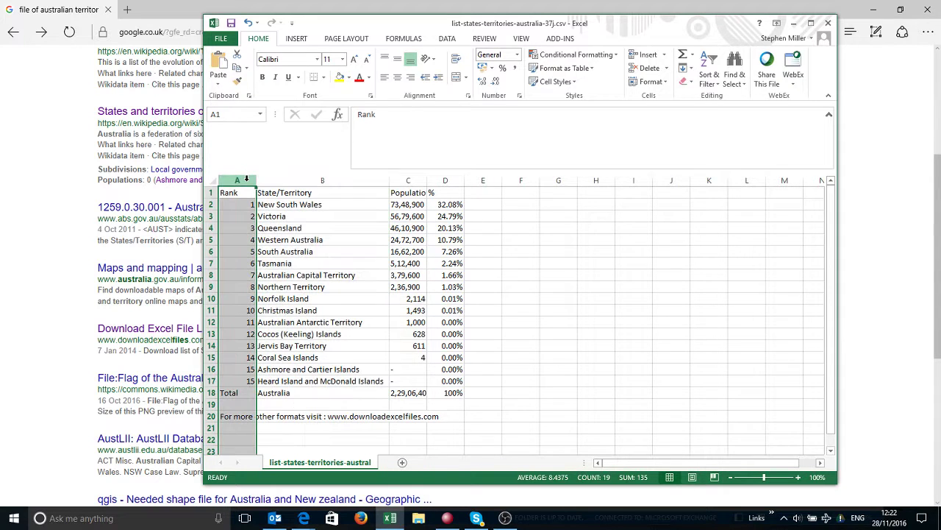
{"action": "right_click", "coordinate": [247, 180]}
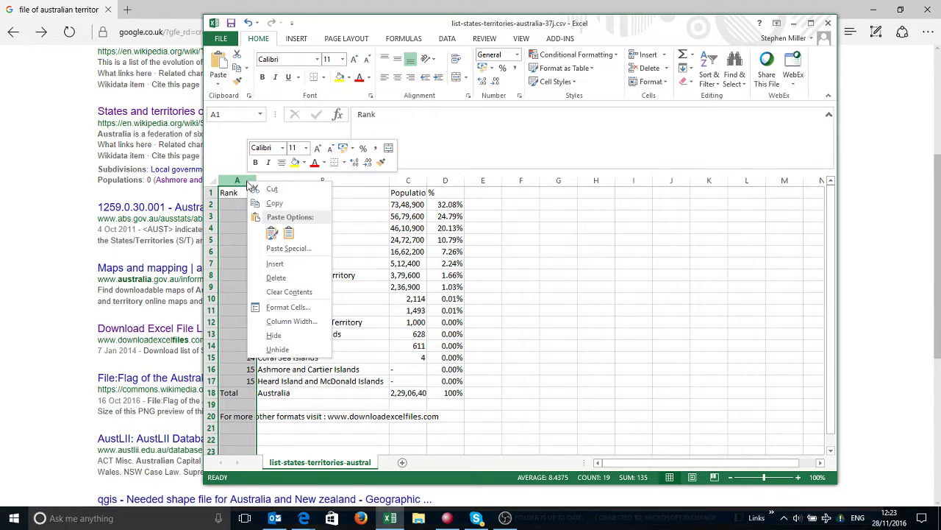
{"action": "left_click", "coordinate": [272, 276]}
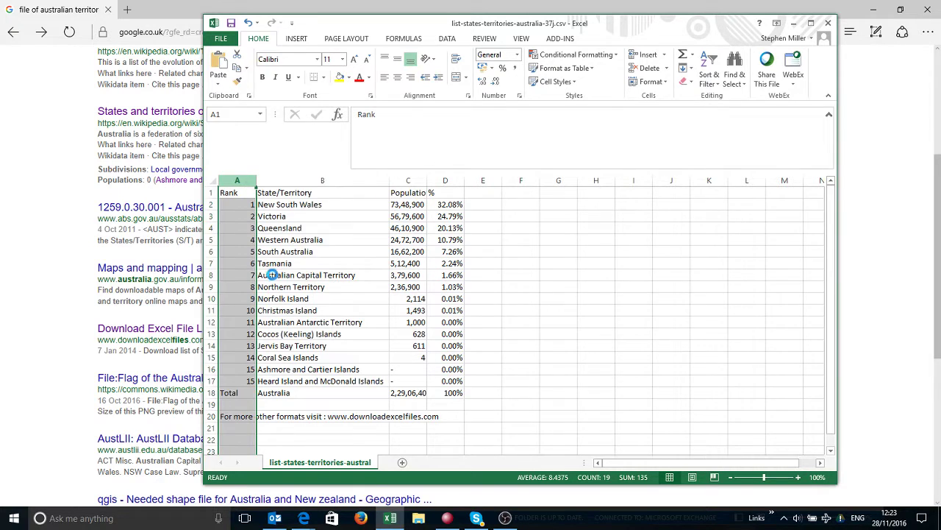
{"action": "left_click_drag", "start_coordinate": [368, 181], "coordinate": [400, 177]}
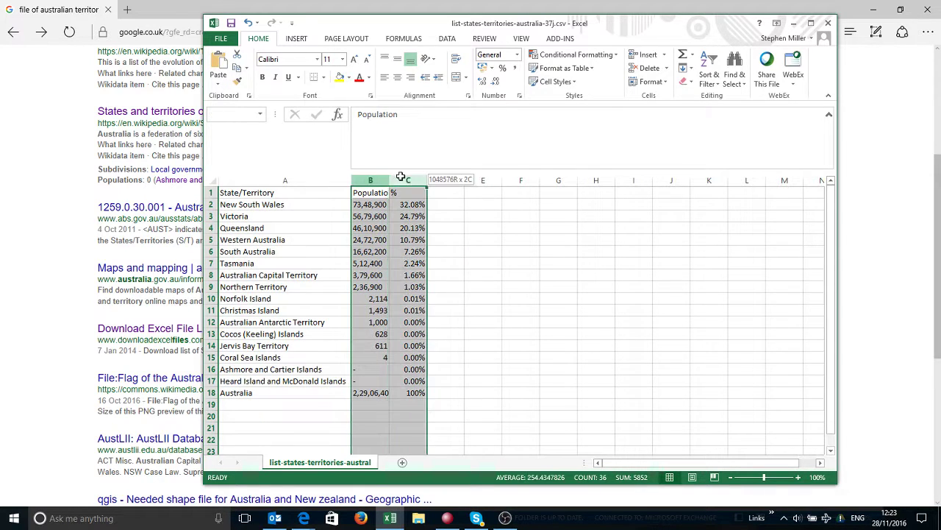
{"action": "right_click", "coordinate": [373, 179]}
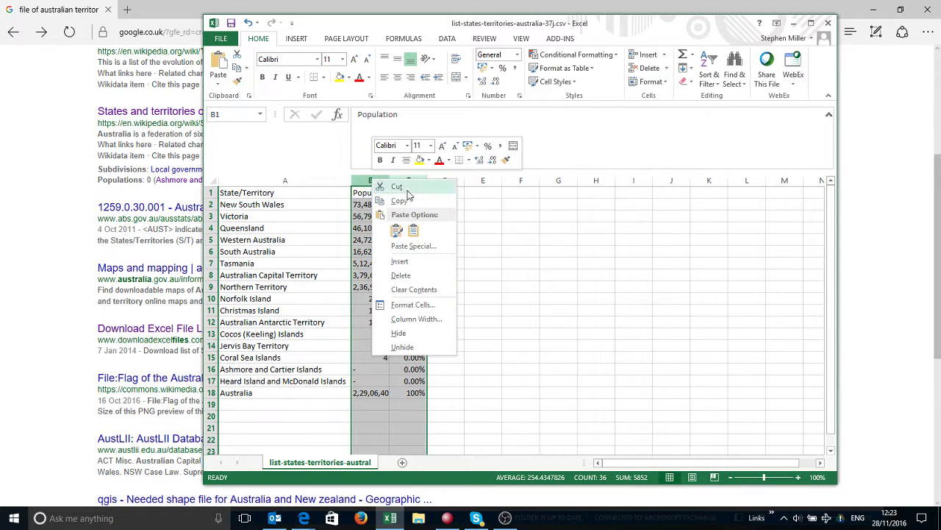
{"action": "left_click", "coordinate": [403, 275]}
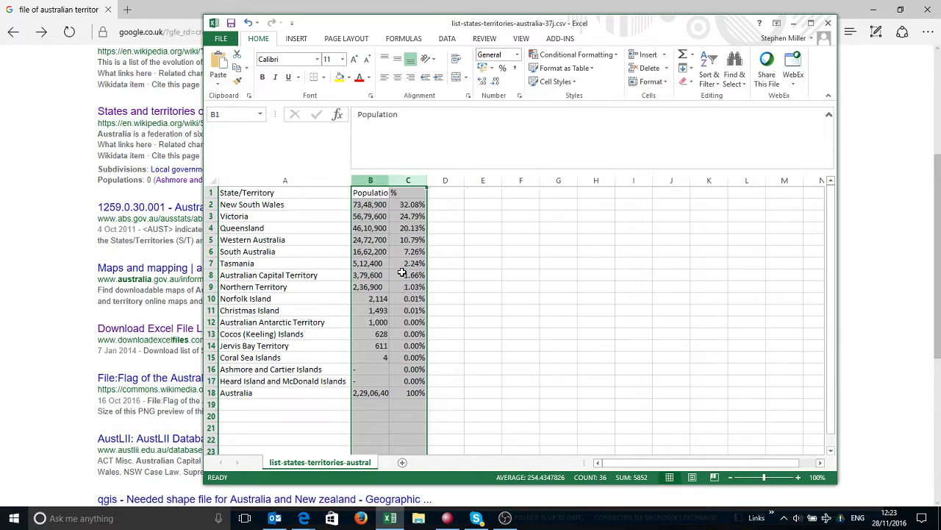
Clear the Australia total from row 18, leaving only state and territory names
{"action": "left_click", "coordinate": [211, 393]}
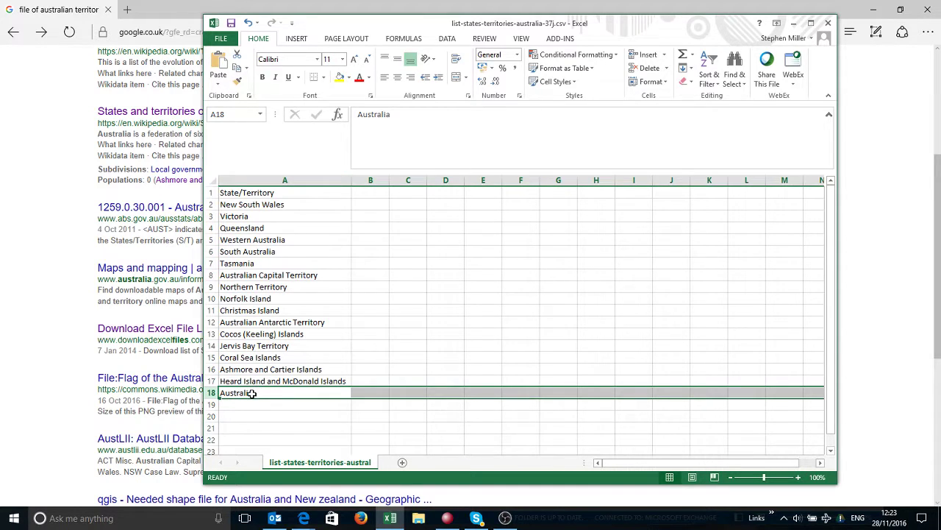
{"action": "right_click", "coordinate": [251, 393]}
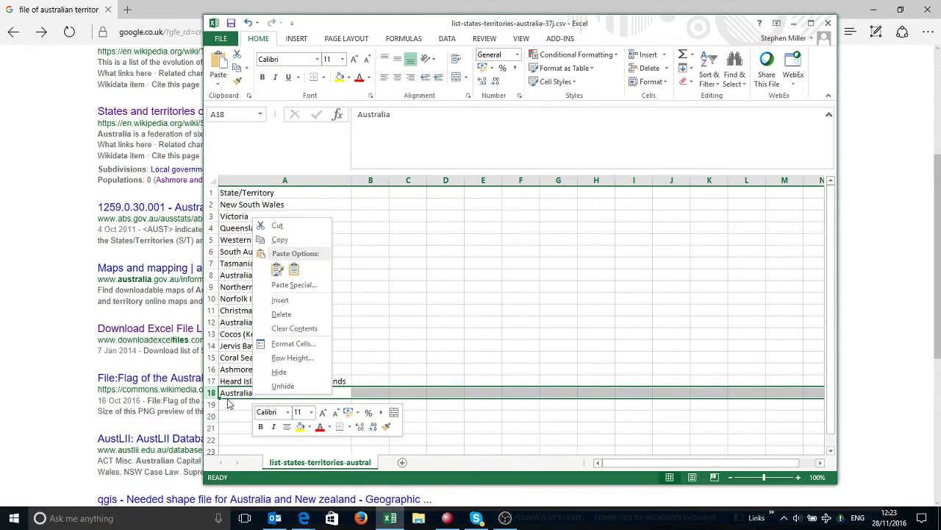
{"action": "left_click", "coordinate": [303, 318]}
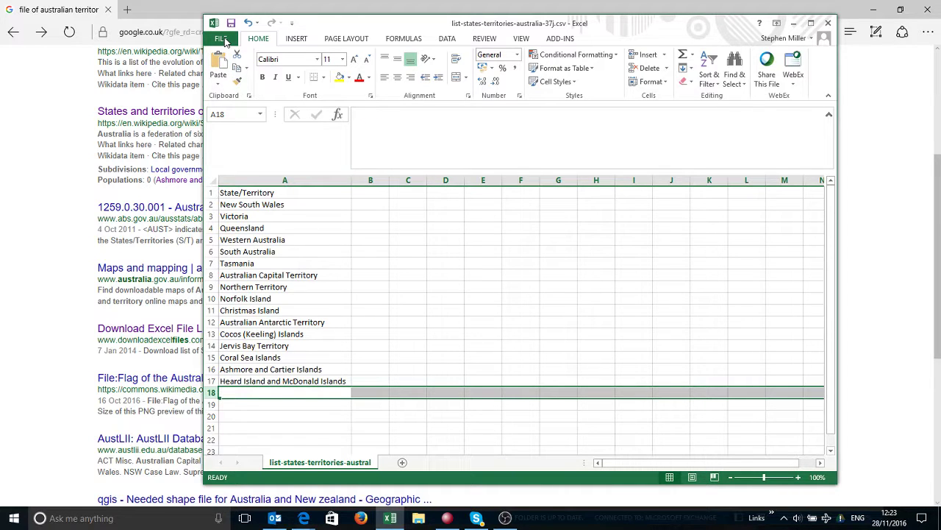
{"action": "left_click", "coordinate": [222, 39]}
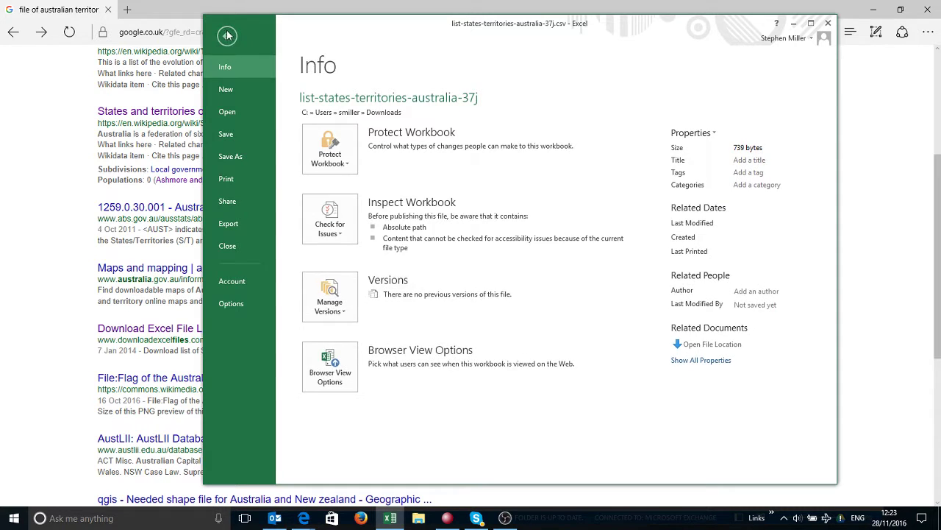
{"action": "left_click", "coordinate": [227, 35]}
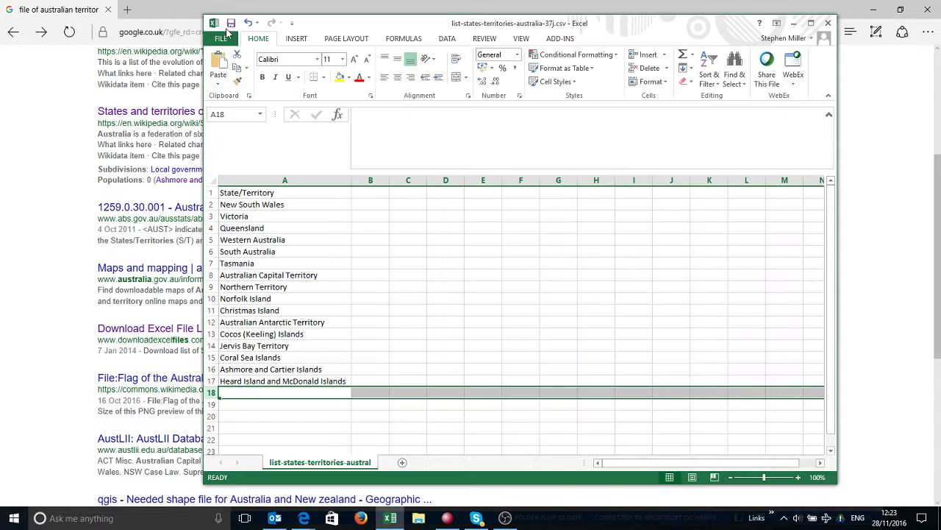
Delete the State/Territory heading row so only state names remain
{"action": "left_click", "coordinate": [209, 192]}
{"action": "right_click", "coordinate": [210, 193]}
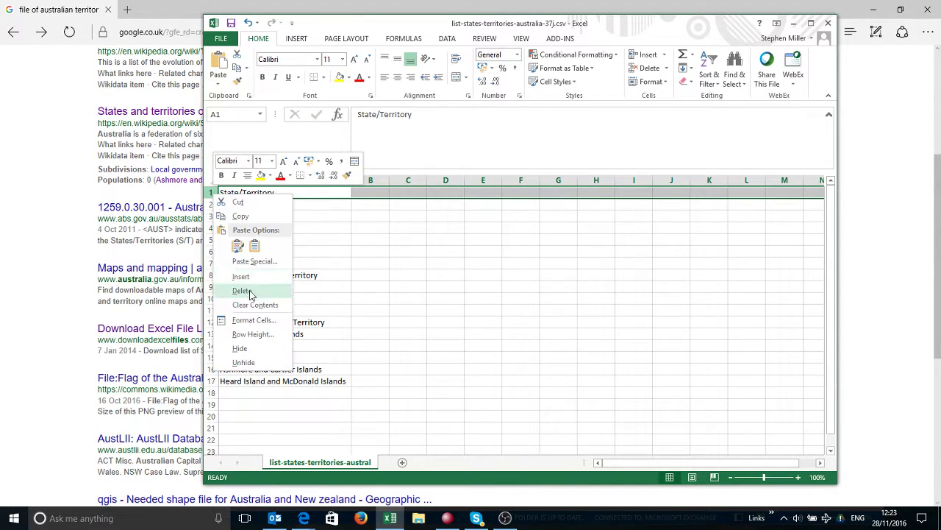
{"action": "left_click", "coordinate": [242, 290]}
Start a Save As, browsing to choose a folder for the new copy
{"action": "left_click", "coordinate": [222, 39]}
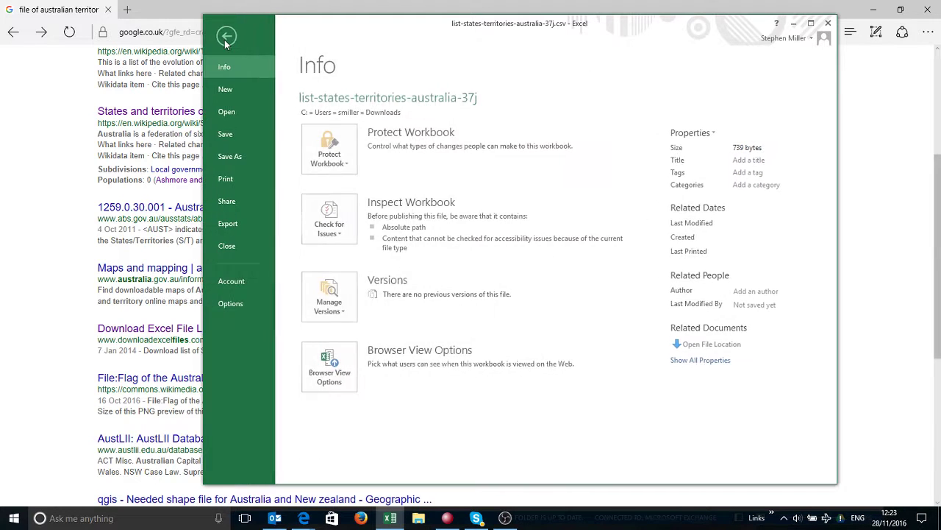
{"action": "left_click", "coordinate": [231, 156]}
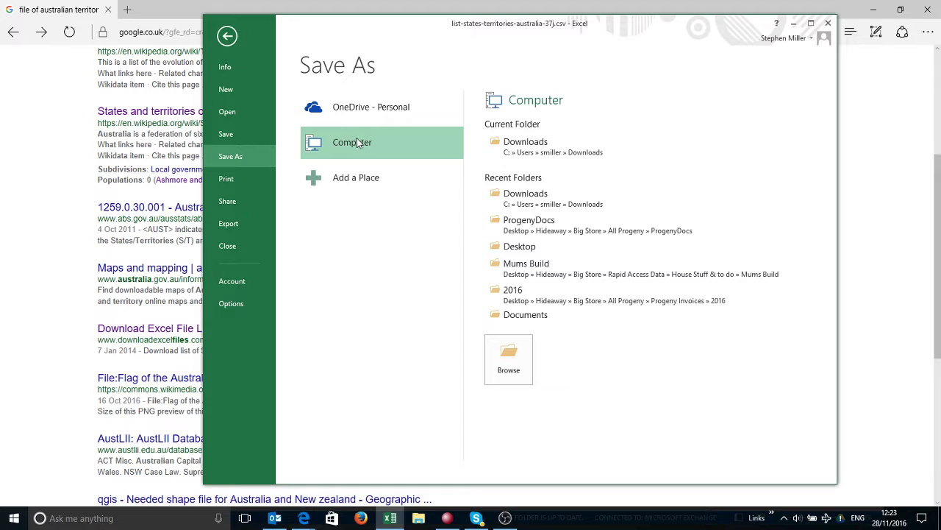
{"action": "left_click", "coordinate": [512, 356]}
{"action": "left_click", "coordinate": [507, 365]}
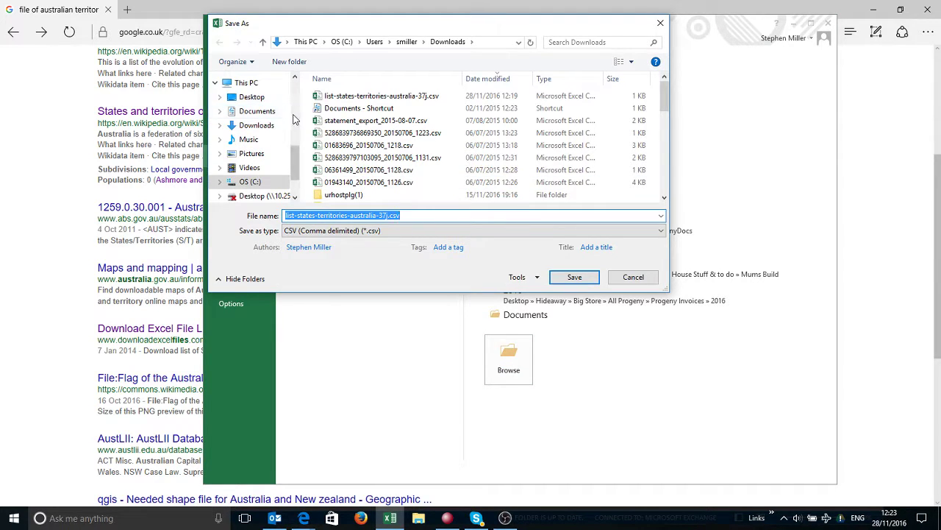
Save the list to the Desktop as Text (Tab delimited), dropping the .csv extension from the name
{"action": "left_click", "coordinate": [269, 97]}
{"action": "left_click", "coordinate": [376, 214]}
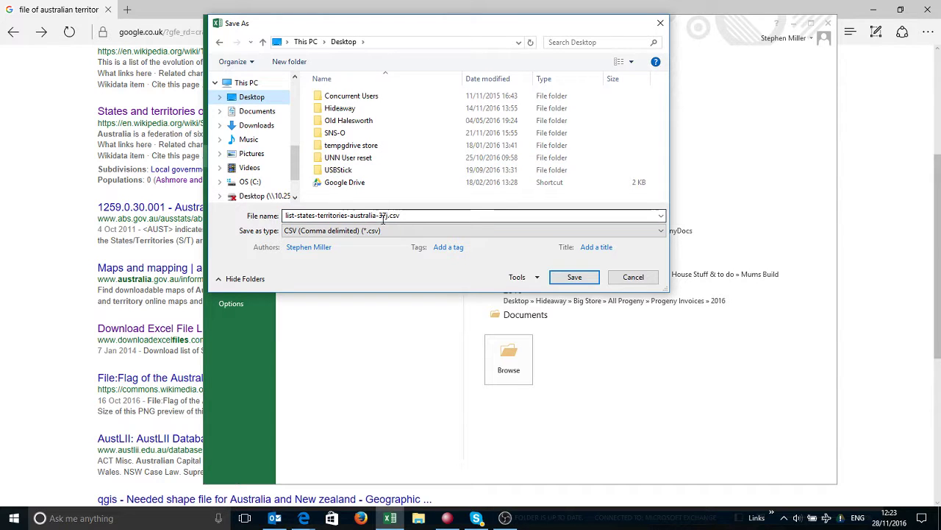
{"action": "key", "text": "ctrl+a"}
{"action": "left_click", "coordinate": [423, 214]}
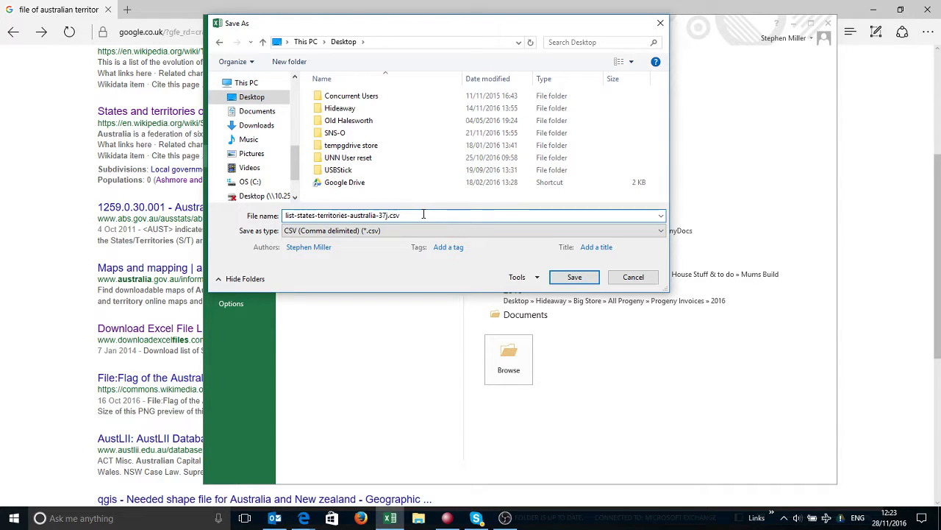
{"action": "key", "text": "BackSpace"}
{"action": "key", "text": "BackSpace"}
{"action": "key", "text": "BackSpace"}
{"action": "key", "text": "BackSpace"}
{"action": "key", "text": "BackSpace"}
{"action": "key", "text": "BackSpace"}
{"action": "left_click", "coordinate": [423, 231]}
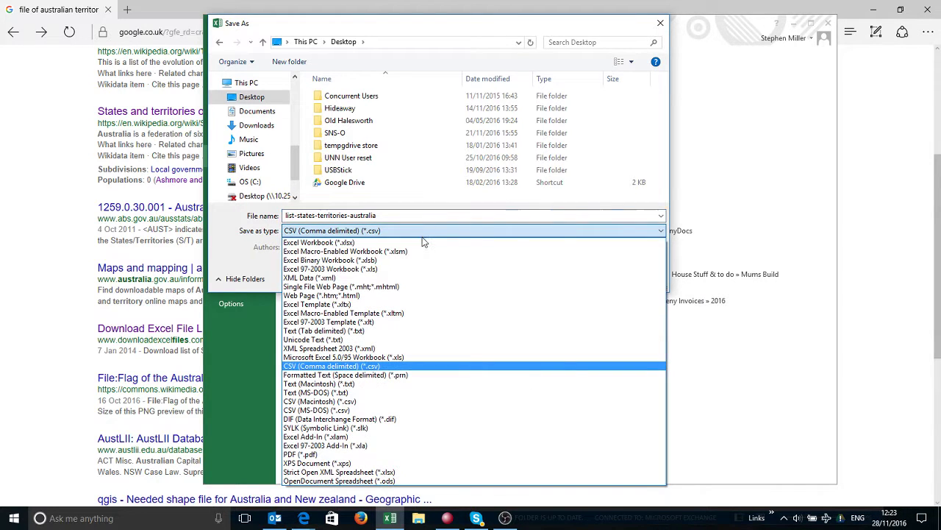
{"action": "left_click", "coordinate": [380, 330]}
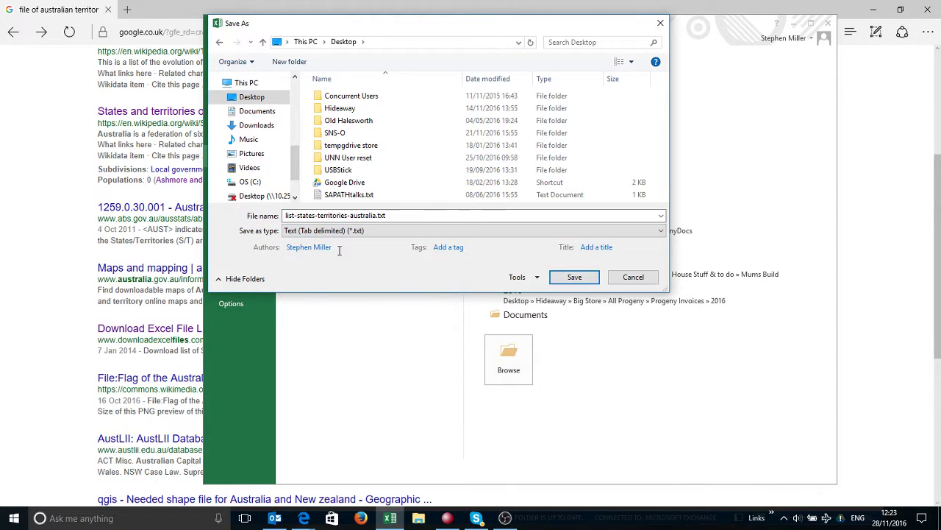
{"action": "left_click", "coordinate": [573, 278]}
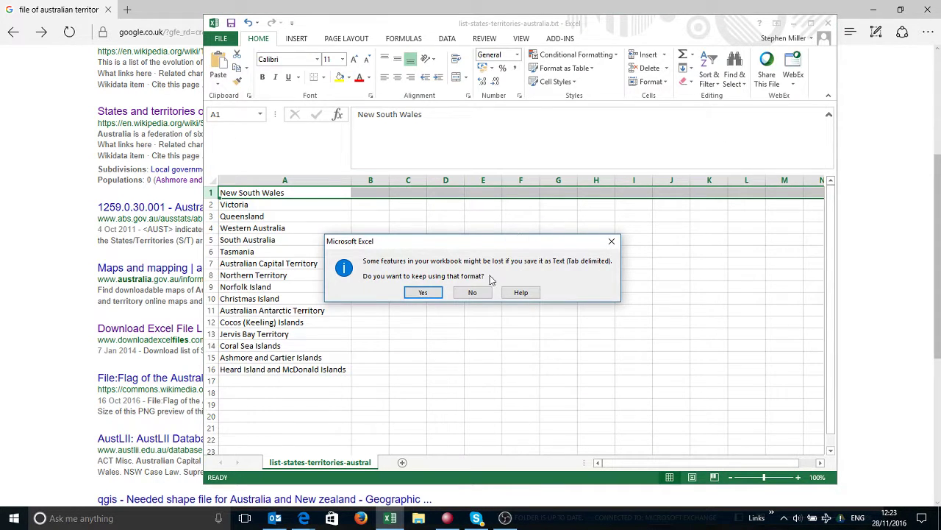
{"action": "left_click", "coordinate": [482, 292]}
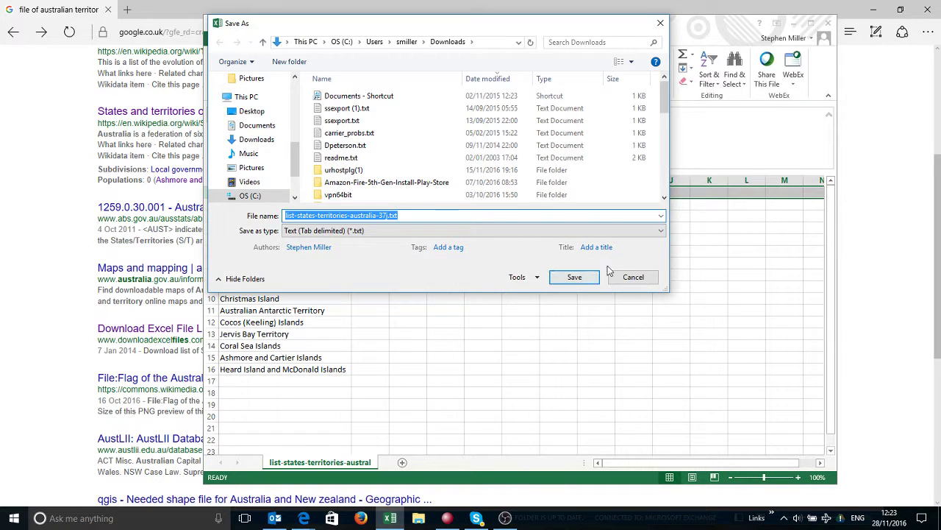
Close Excel without saving the CSV and minimise Edge to return to Progeny
{"action": "left_click", "coordinate": [623, 275]}
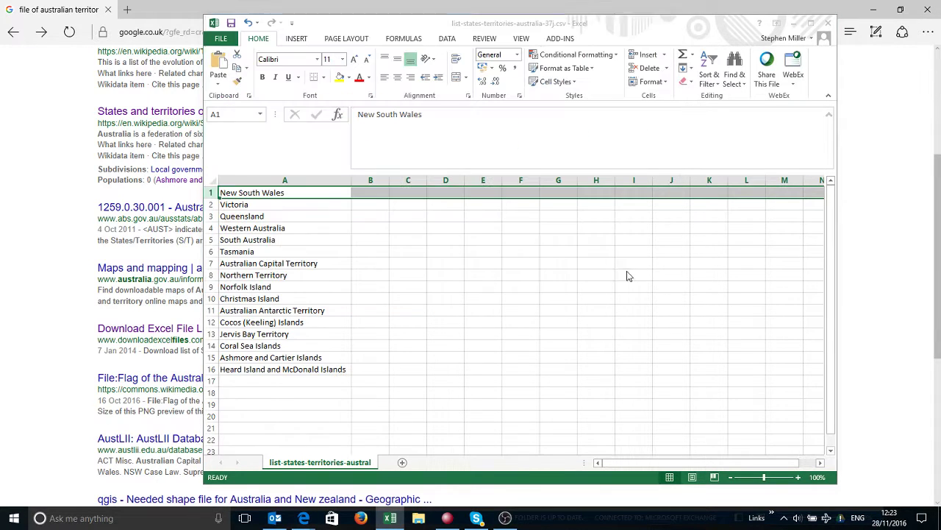
{"action": "left_click", "coordinate": [829, 23]}
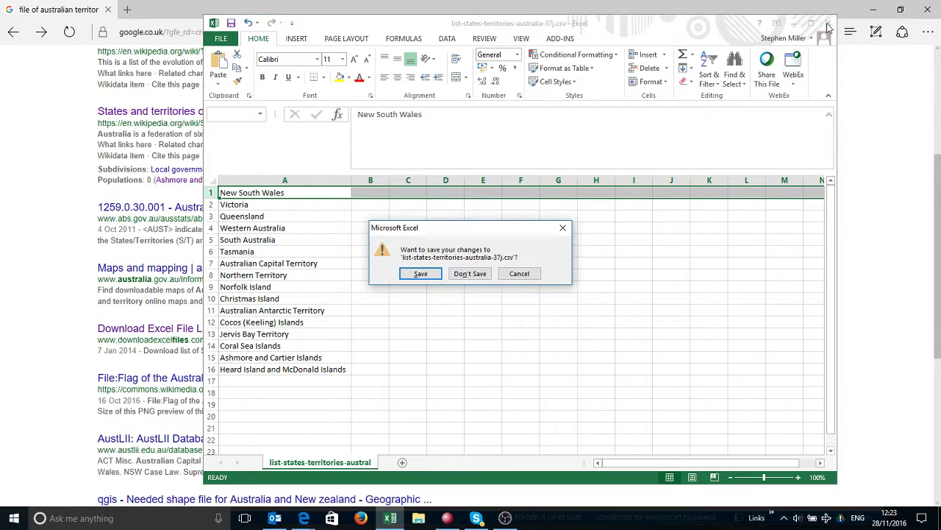
{"action": "left_click", "coordinate": [468, 275]}
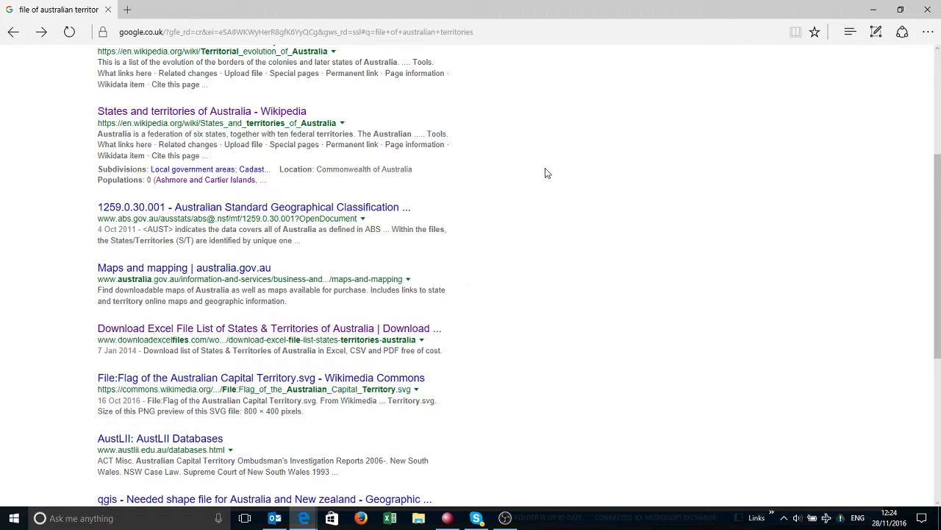
{"action": "left_click", "coordinate": [873, 9]}
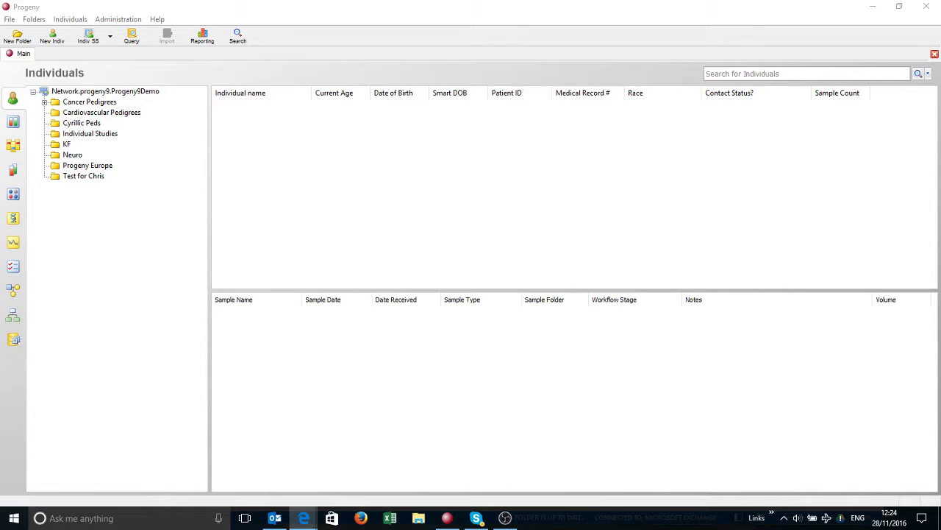
Create a new individual data field named State/Province/Territory with Type of Field set to Drop Down
{"action": "left_click", "coordinate": [19, 342]}
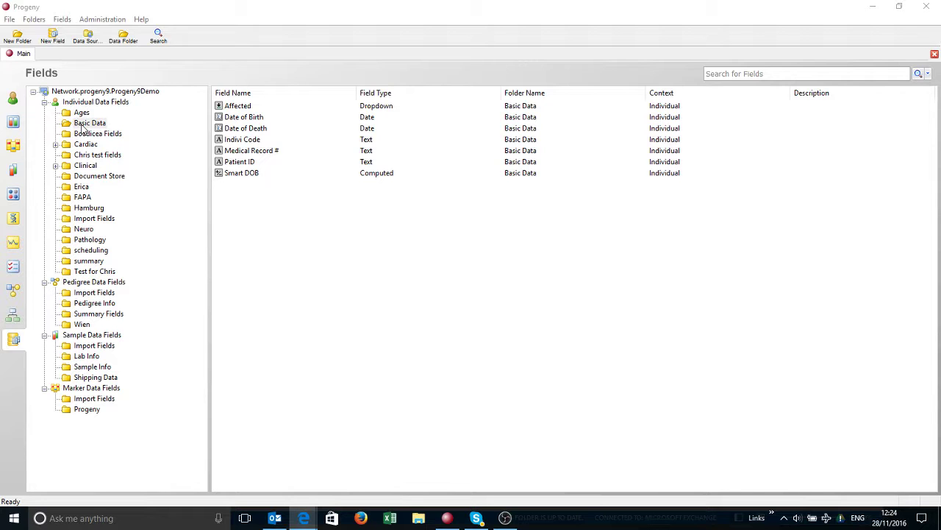
{"action": "left_click", "coordinate": [52, 38]}
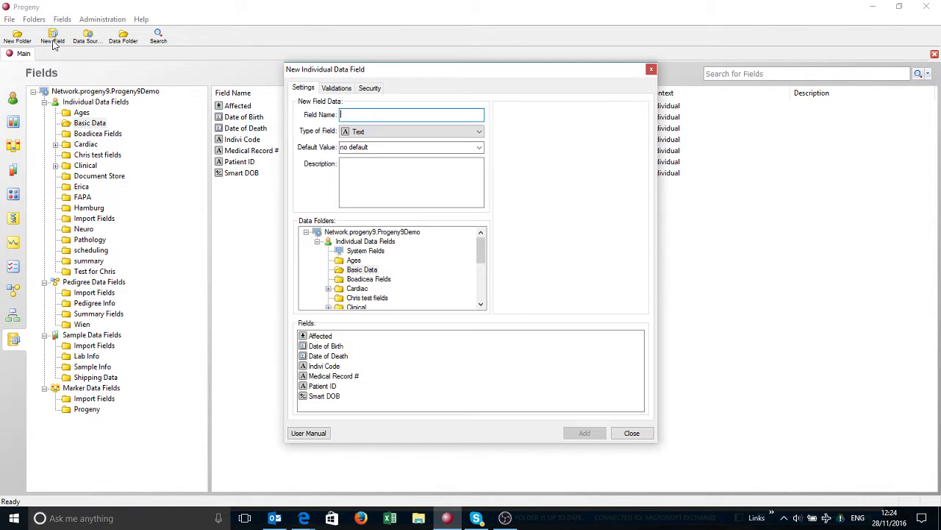
{"action": "type", "text": "State/Province/Territory"}
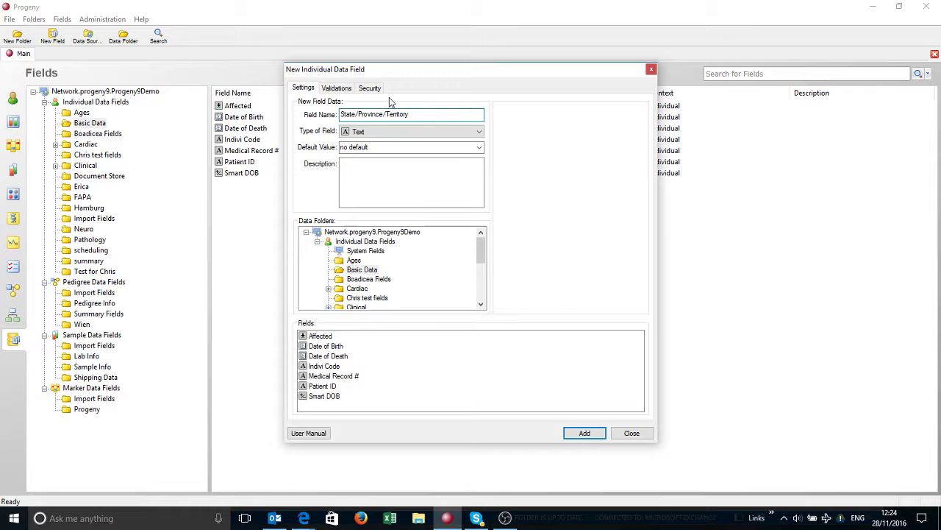
{"action": "left_click", "coordinate": [385, 132]}
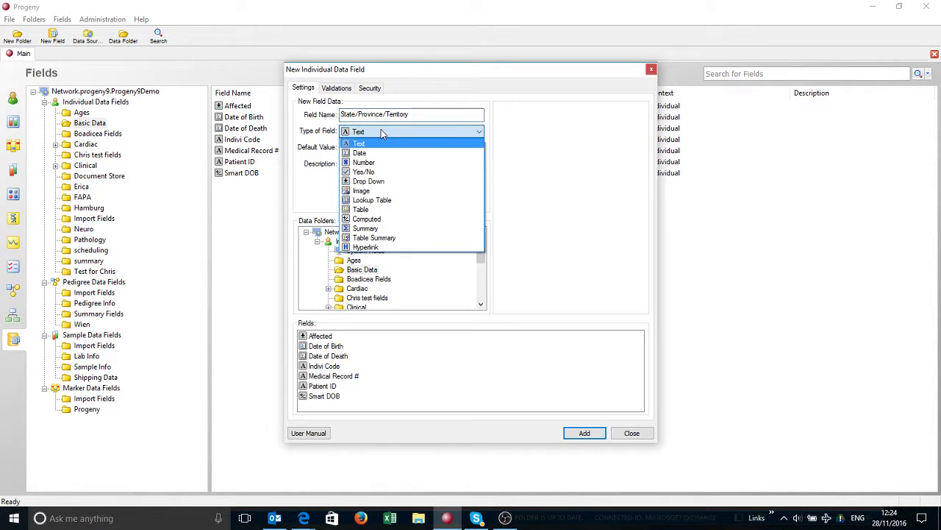
{"action": "left_click", "coordinate": [375, 182]}
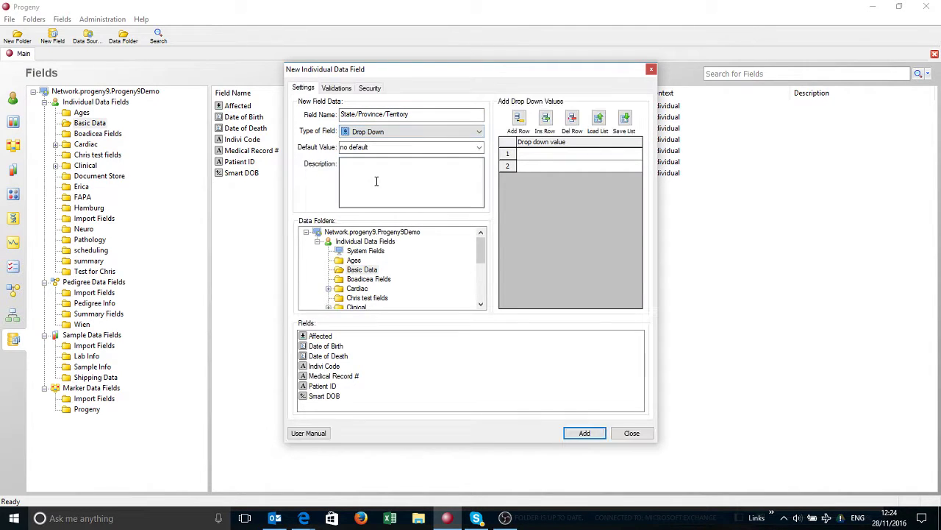
Load the drop-down values from list-states-territories-australia.txt on the Desktop
{"action": "left_click", "coordinate": [599, 119]}
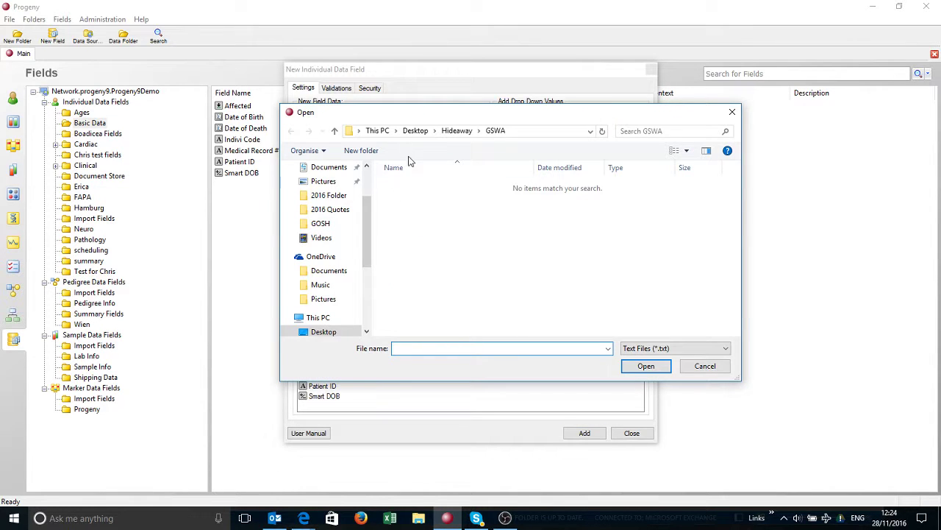
{"action": "left_click", "coordinate": [415, 131]}
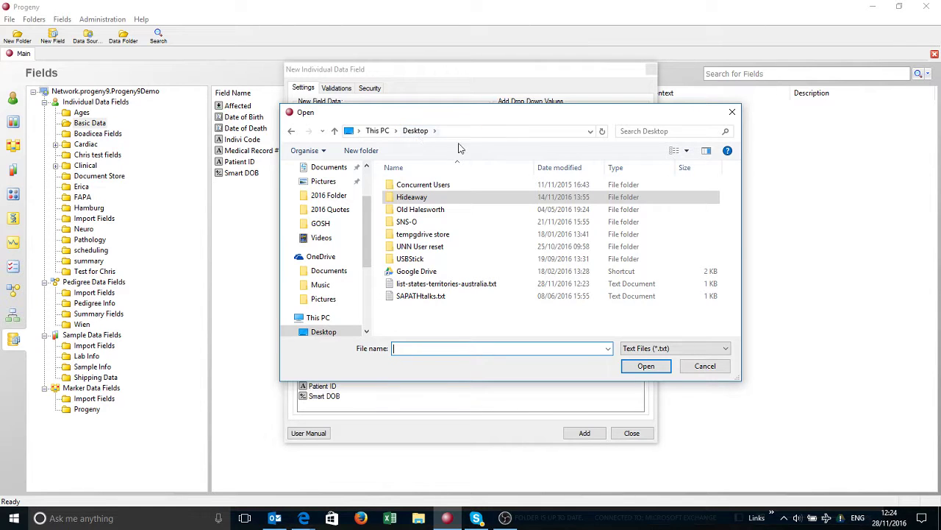
{"action": "left_click", "coordinate": [424, 284]}
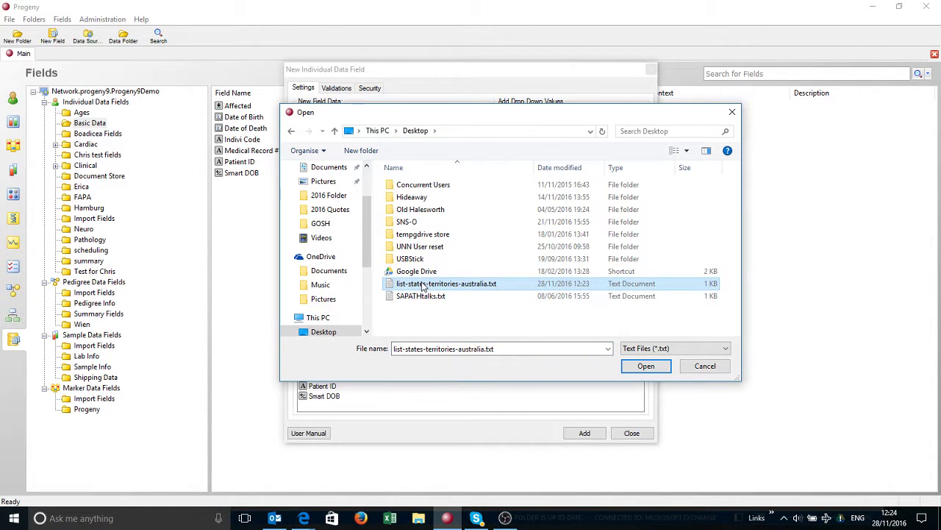
{"action": "left_click", "coordinate": [641, 366]}
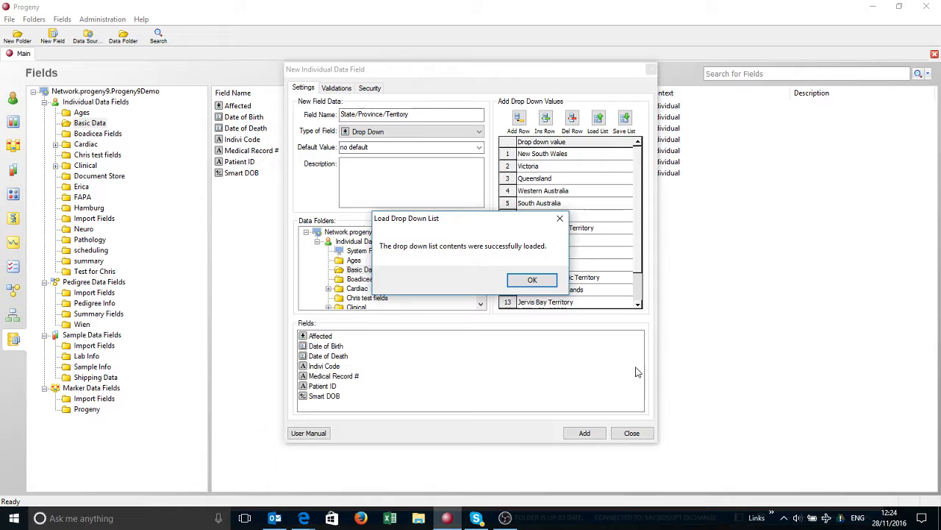
{"action": "left_click", "coordinate": [534, 280]}
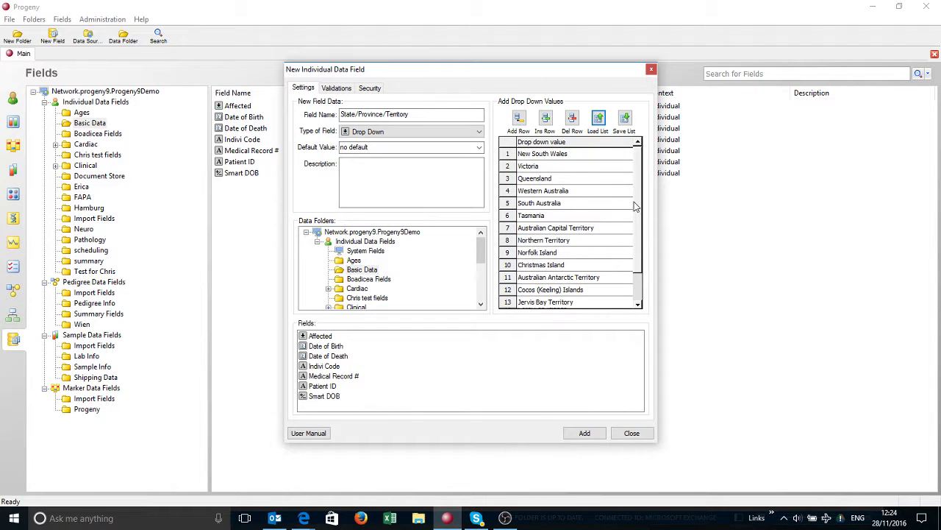
{"action": "scroll", "coordinate": [635, 206], "scroll_direction": "down", "scroll_amount": 3}
{"action": "scroll", "coordinate": [641, 213], "scroll_direction": "up", "scroll_amount": 3}
{"action": "scroll", "coordinate": [641, 239], "scroll_direction": "down", "scroll_amount": 3}
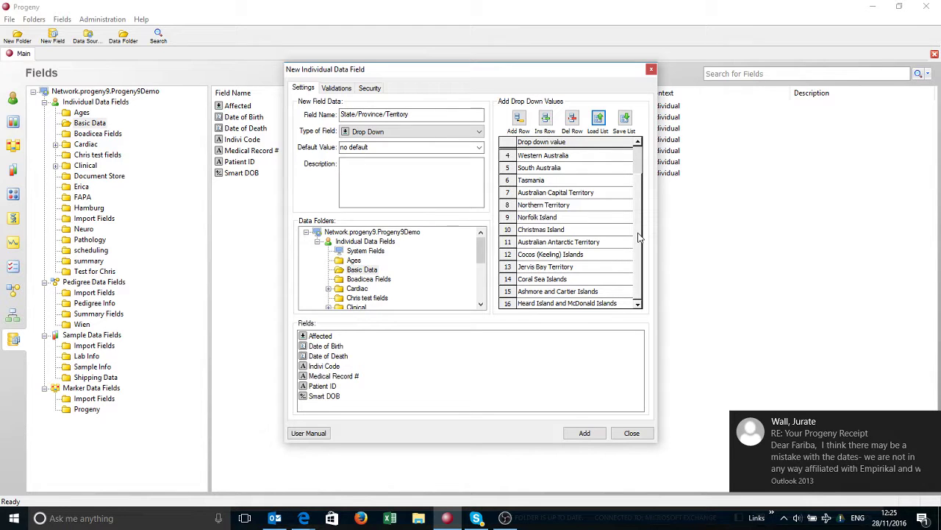
Add the State/Province/Territory field and close the new field window
{"action": "left_click", "coordinate": [930, 425]}
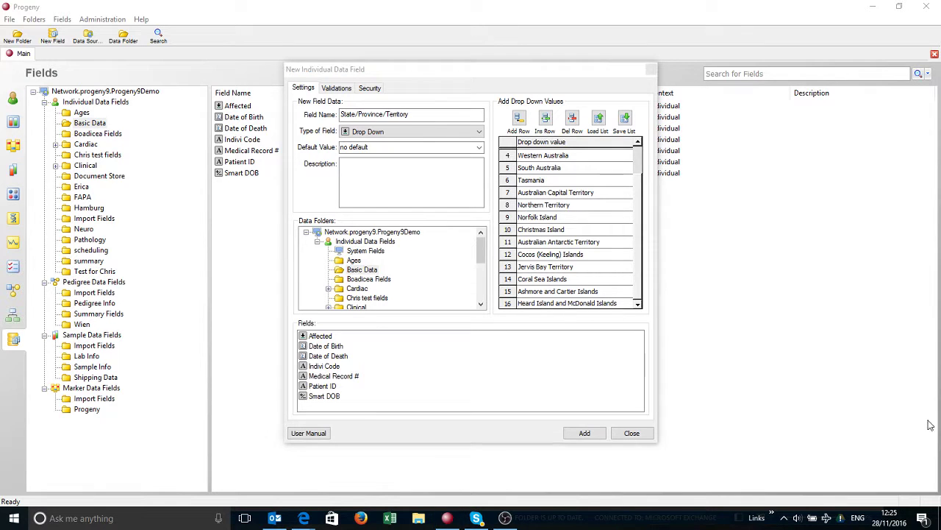
{"action": "left_click", "coordinate": [587, 433]}
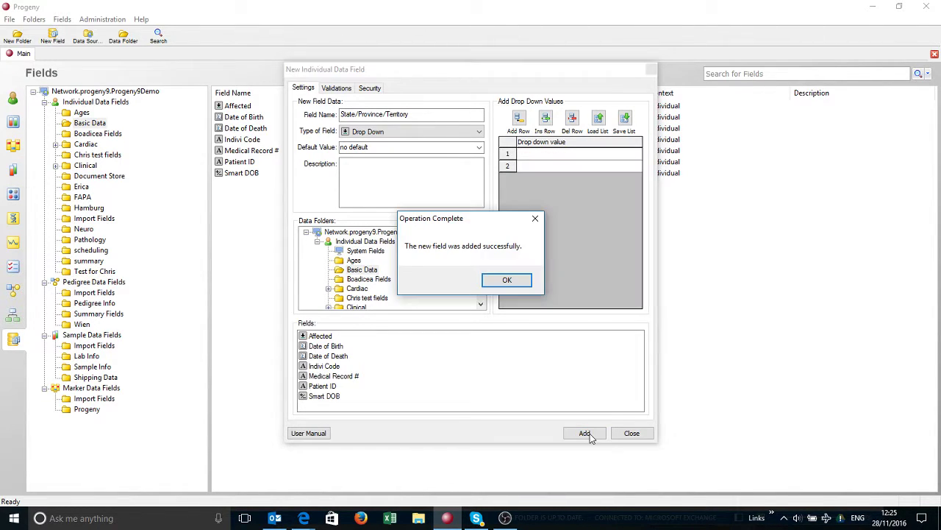
{"action": "left_click", "coordinate": [508, 281]}
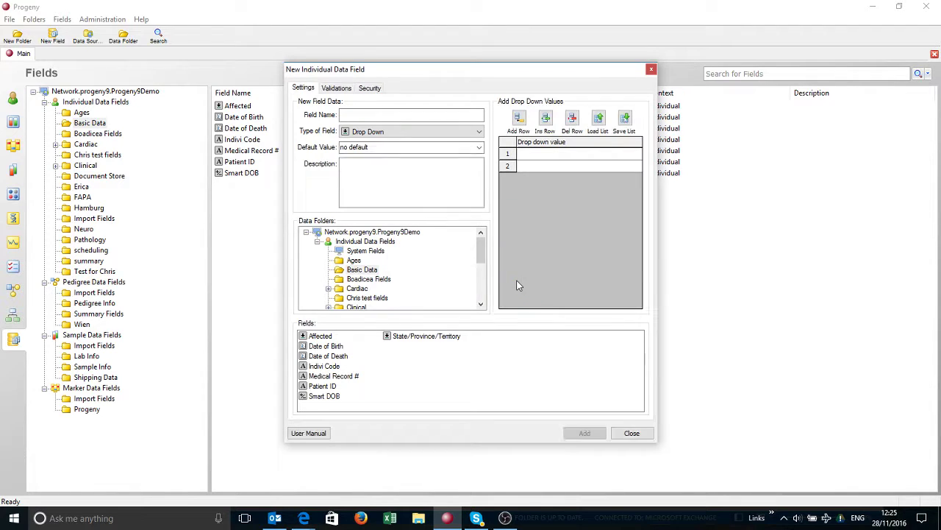
{"action": "left_click", "coordinate": [632, 433]}
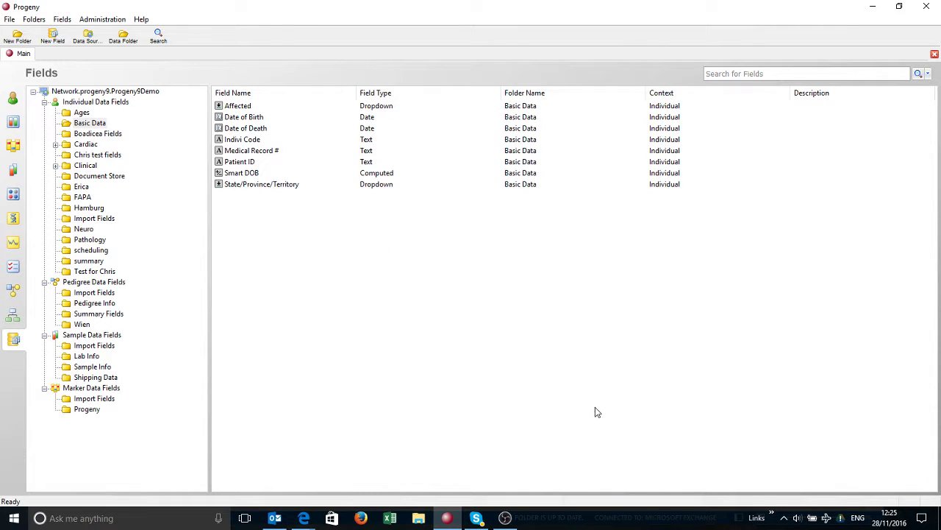
Open individual 1 from the Cancer Pedigrees folder and display the sheet in Cancer Pedigrees format
{"action": "left_click", "coordinate": [14, 99]}
{"action": "left_click", "coordinate": [74, 104]}
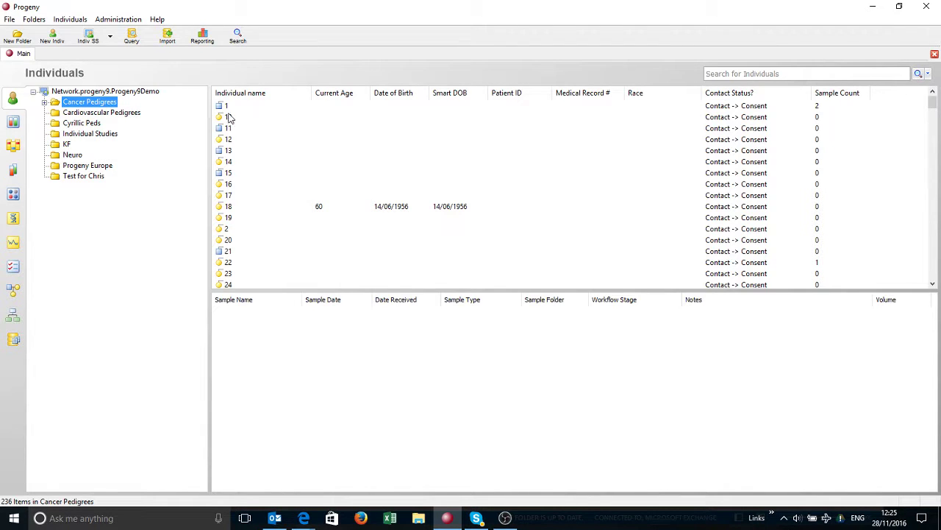
{"action": "left_click", "coordinate": [221, 106]}
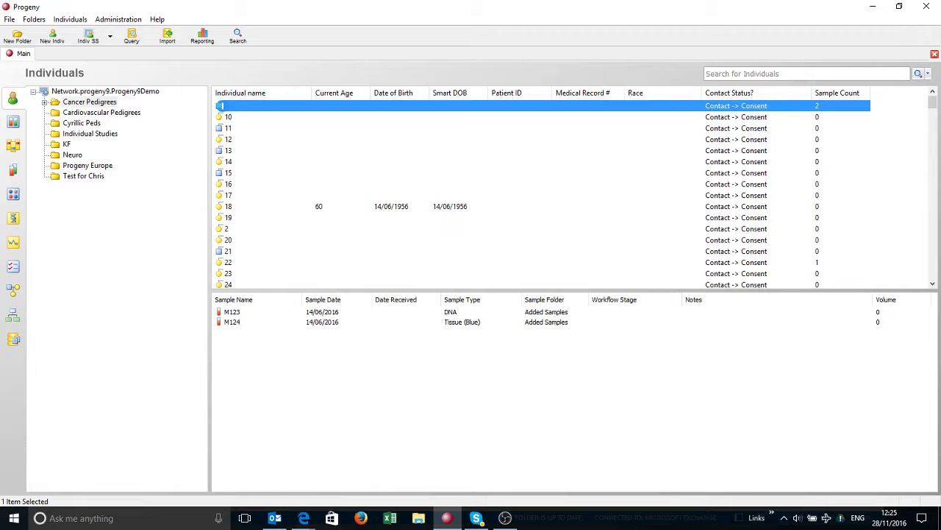
{"action": "double_click", "coordinate": [221, 106]}
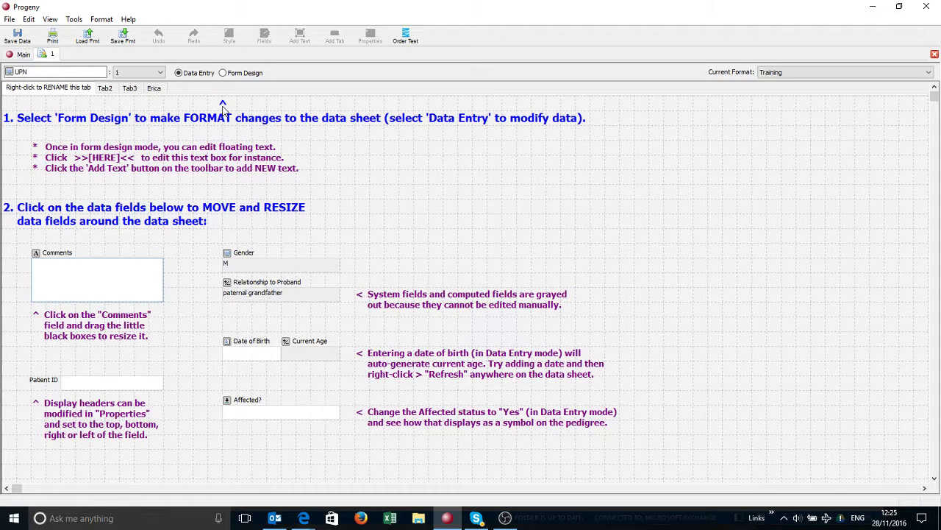
{"action": "left_click", "coordinate": [815, 71]}
{"action": "left_click", "coordinate": [792, 116]}
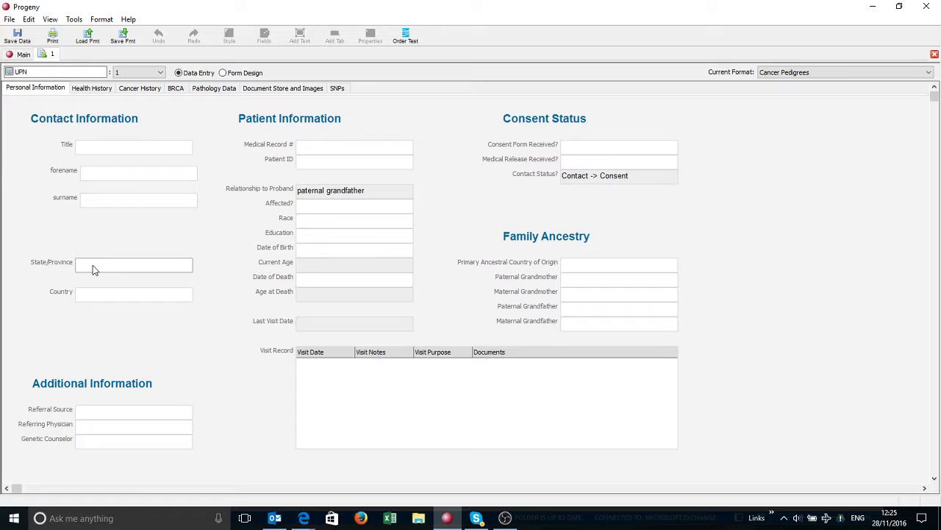
In Form Design, delete the old State/Province field from the sheet
{"action": "left_click", "coordinate": [223, 73]}
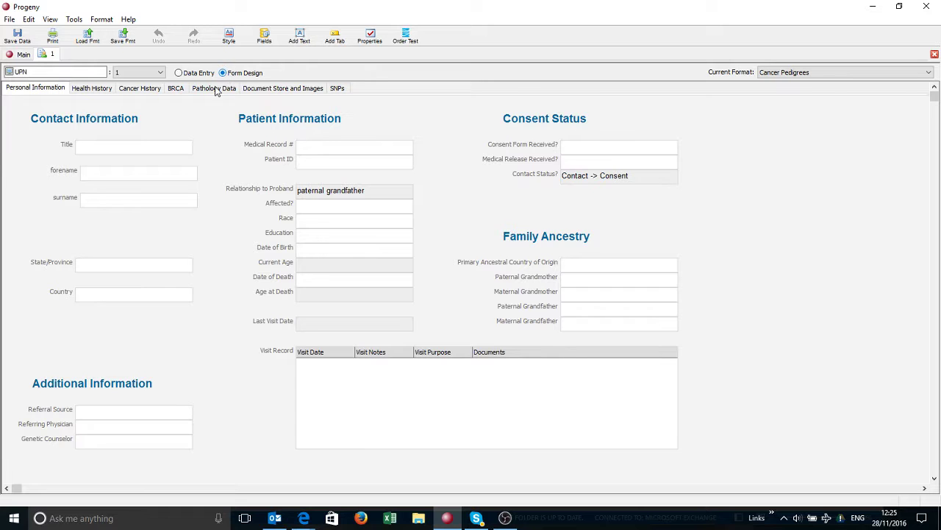
{"action": "left_click", "coordinate": [145, 274]}
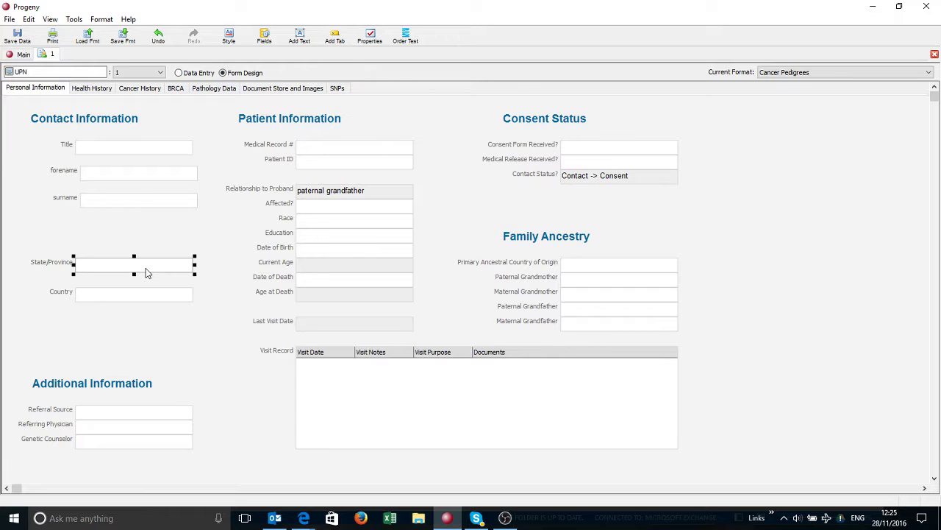
{"action": "key", "text": "Delete"}
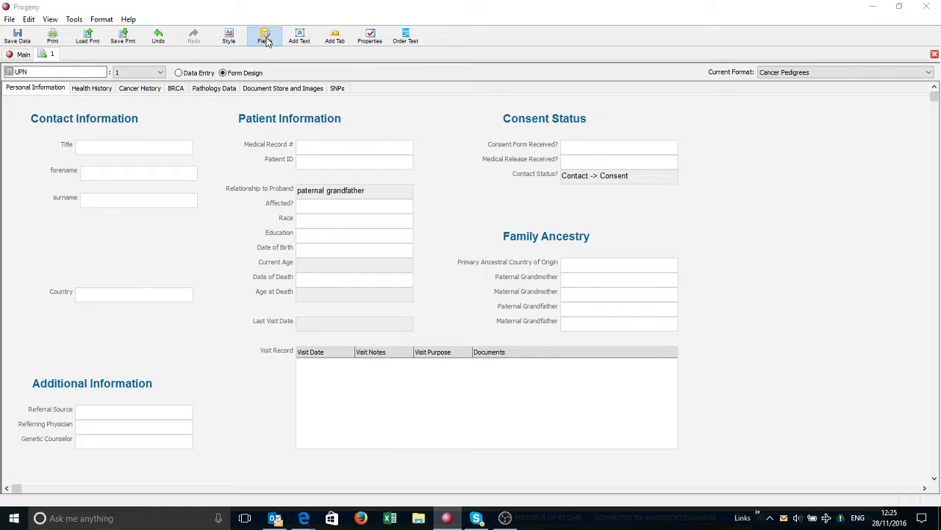
Place the Basic Data field State/Province/Territory just below surname, then return to Data Entry
{"action": "left_click", "coordinate": [265, 39]}
{"action": "left_click", "coordinate": [410, 193]}
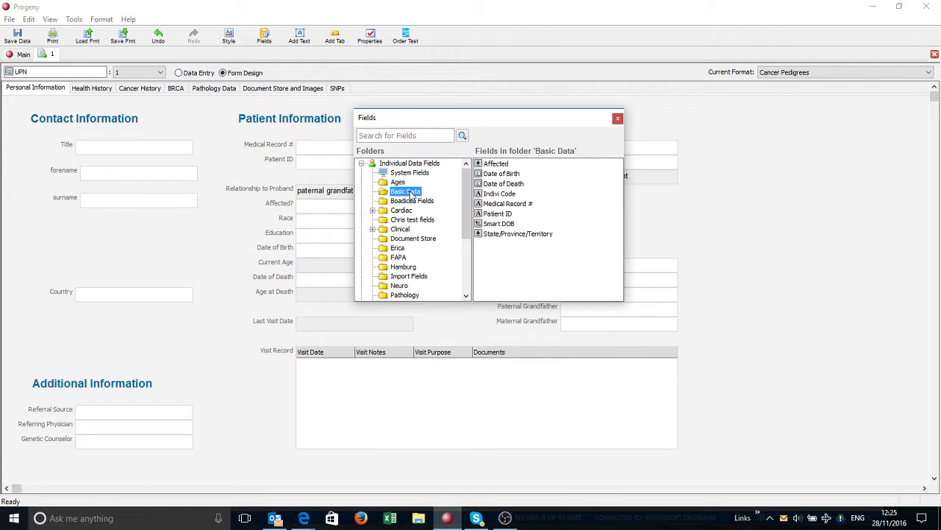
{"action": "left_click_drag", "start_coordinate": [515, 234], "coordinate": [103, 275]}
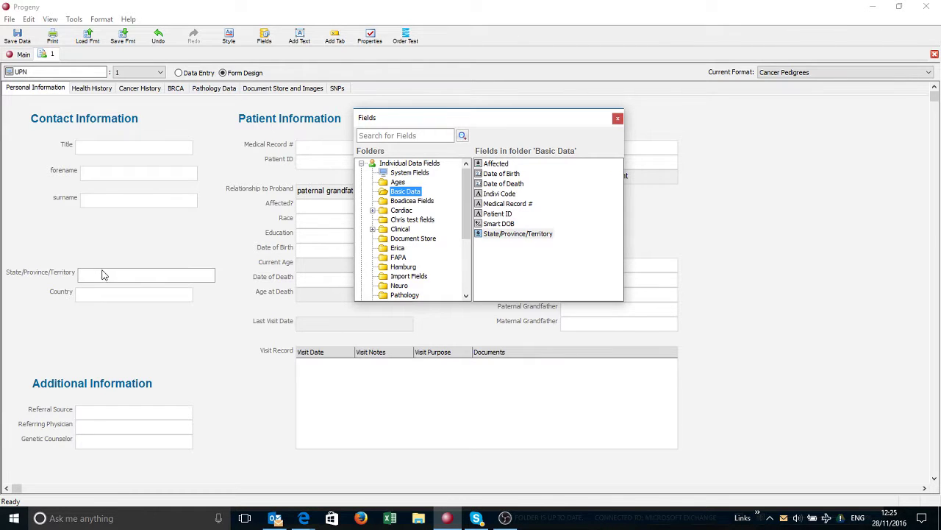
{"action": "left_click", "coordinate": [619, 120]}
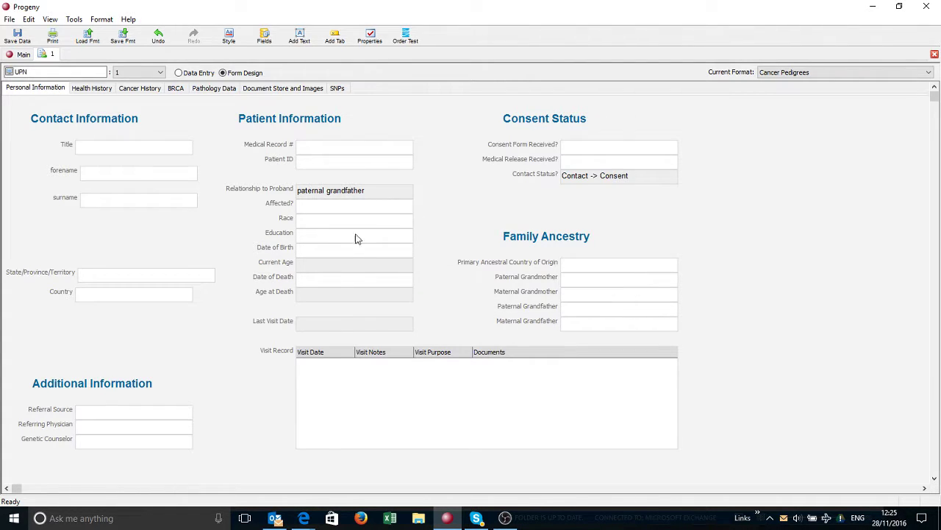
{"action": "left_click_drag", "start_coordinate": [189, 275], "coordinate": [202, 225]}
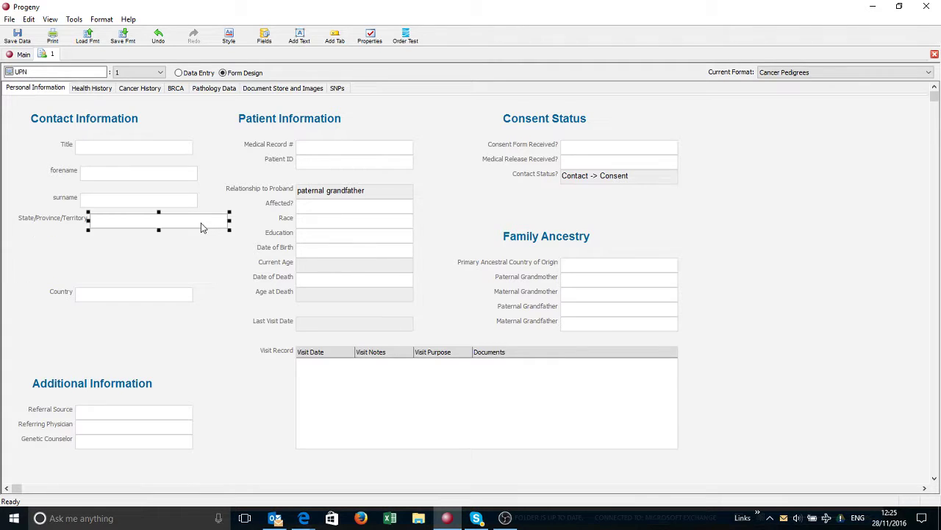
{"action": "left_click", "coordinate": [180, 73]}
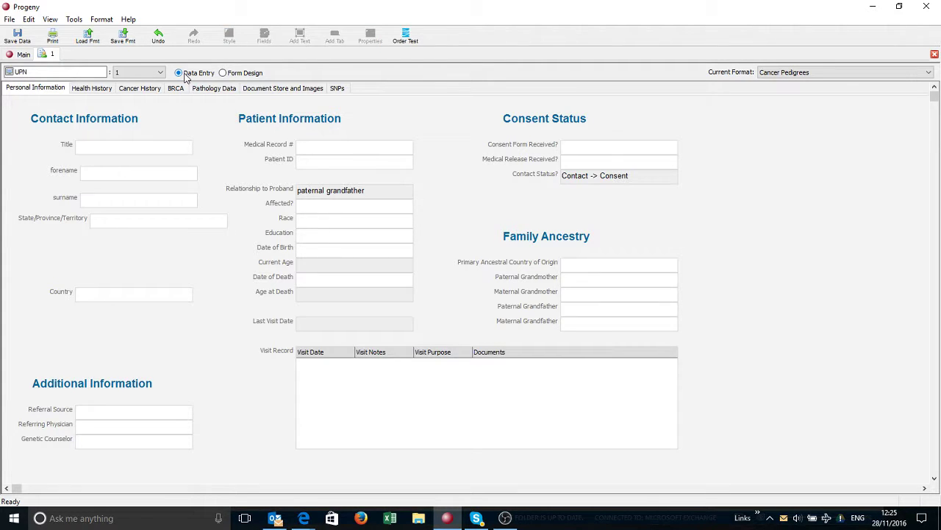
Open the State/Province/Territory drop-down and step down the list to Norfolk Island
{"action": "left_click", "coordinate": [207, 226]}
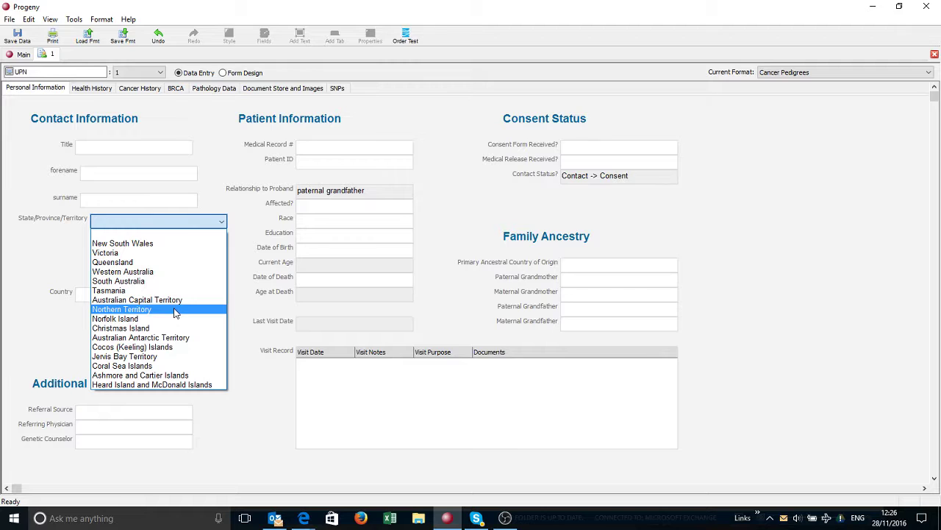
{"action": "key", "text": "Down"}
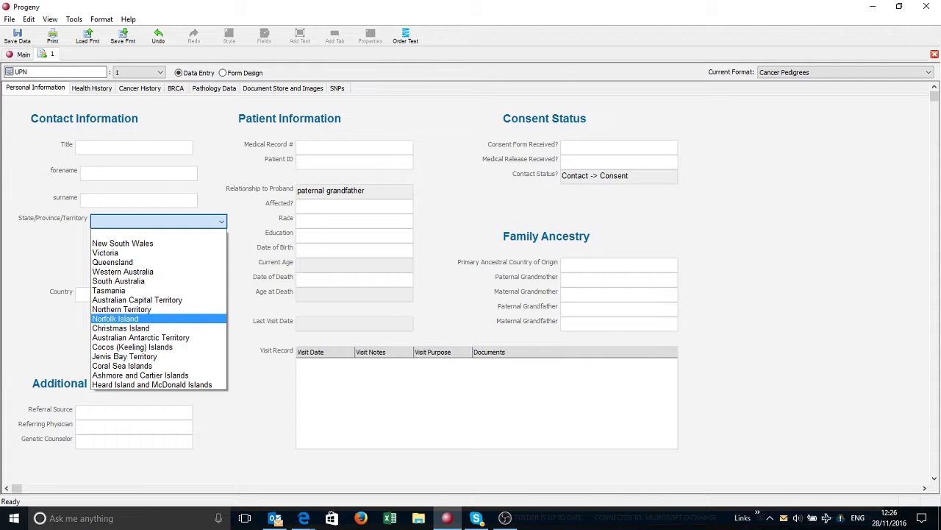